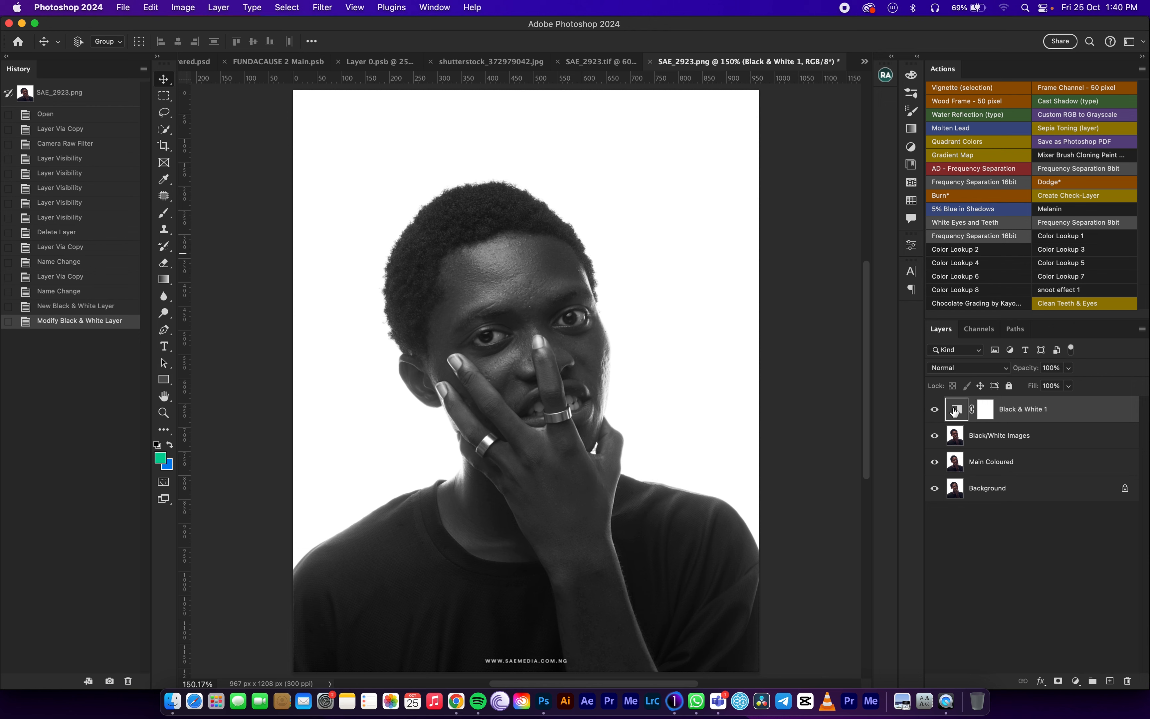
# Delete the existing Black & White 1 adjustment layer and add a new one with default settings above the Black/White Images layer.
pyautogui.click(1025, 412)
pyautogui.press('Delete')
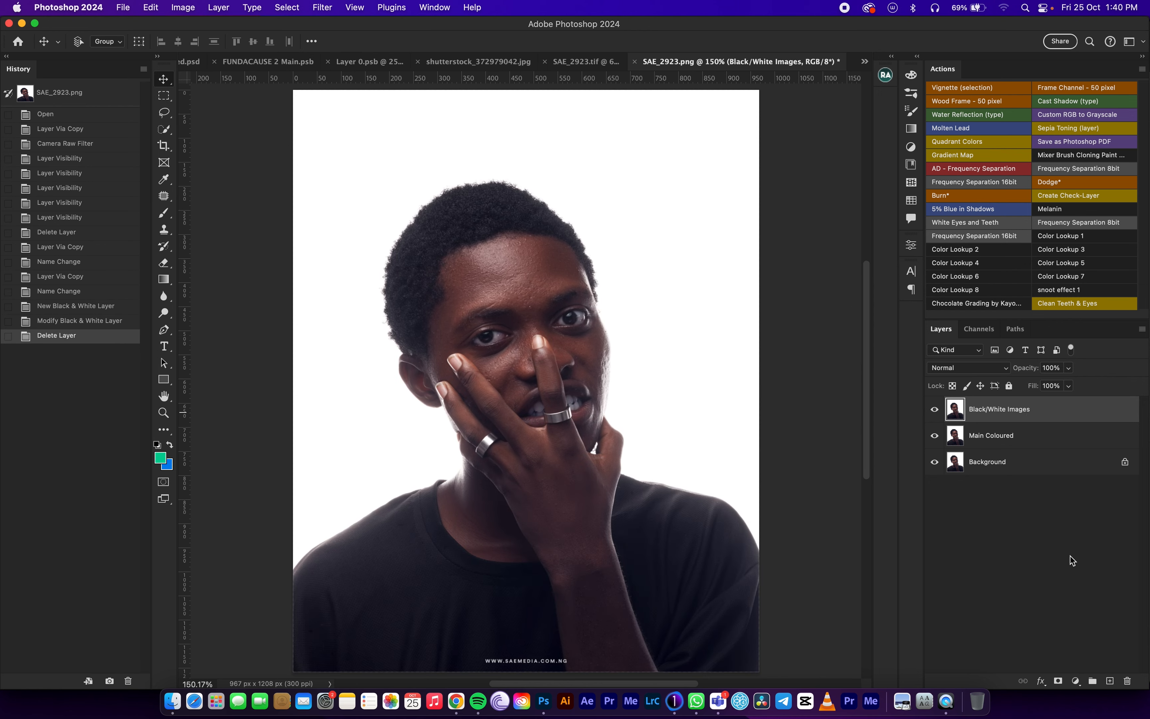
pyautogui.click(1076, 681)
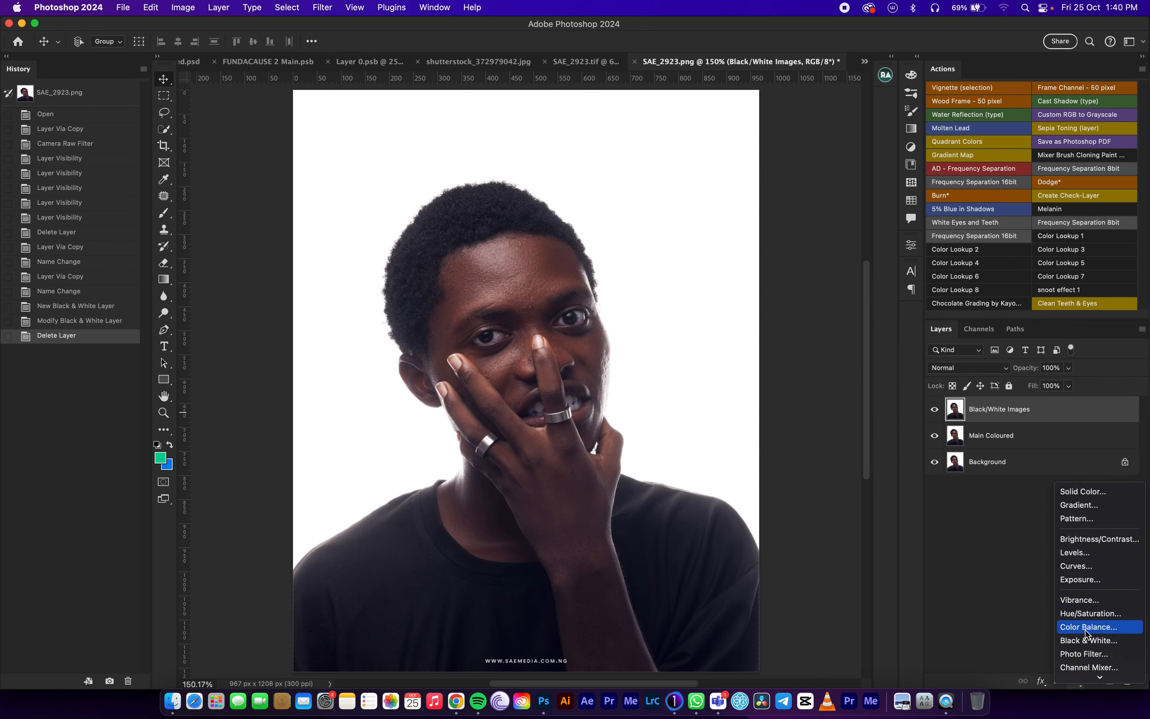
pyautogui.click(1087, 640)
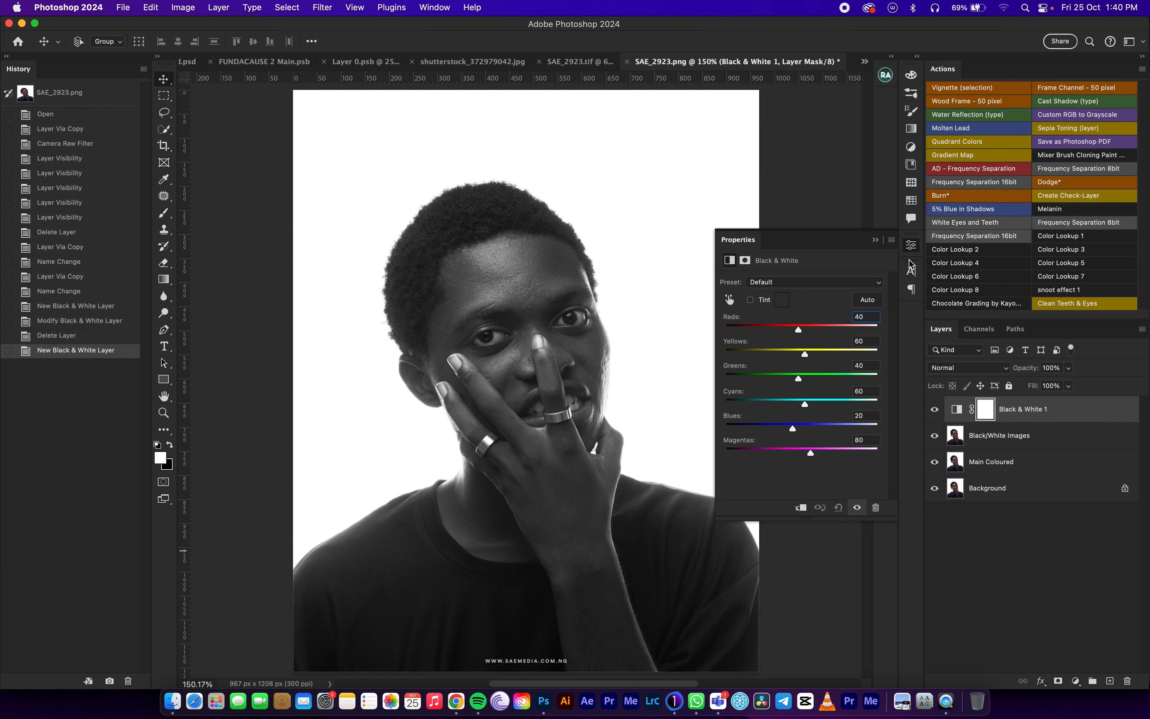
pyautogui.click(876, 240)
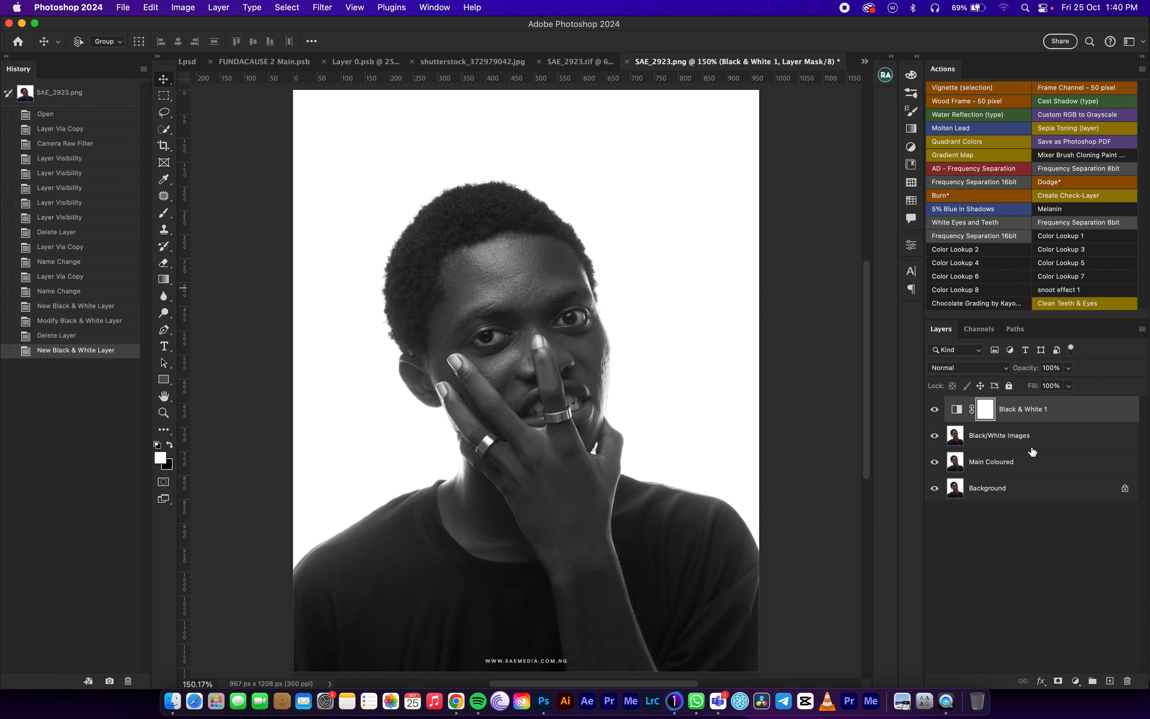
# Group the Black & White adjustment with the Black/White Images layer under the name B/W 01, and hide the group.
pyautogui.click(1022, 439)
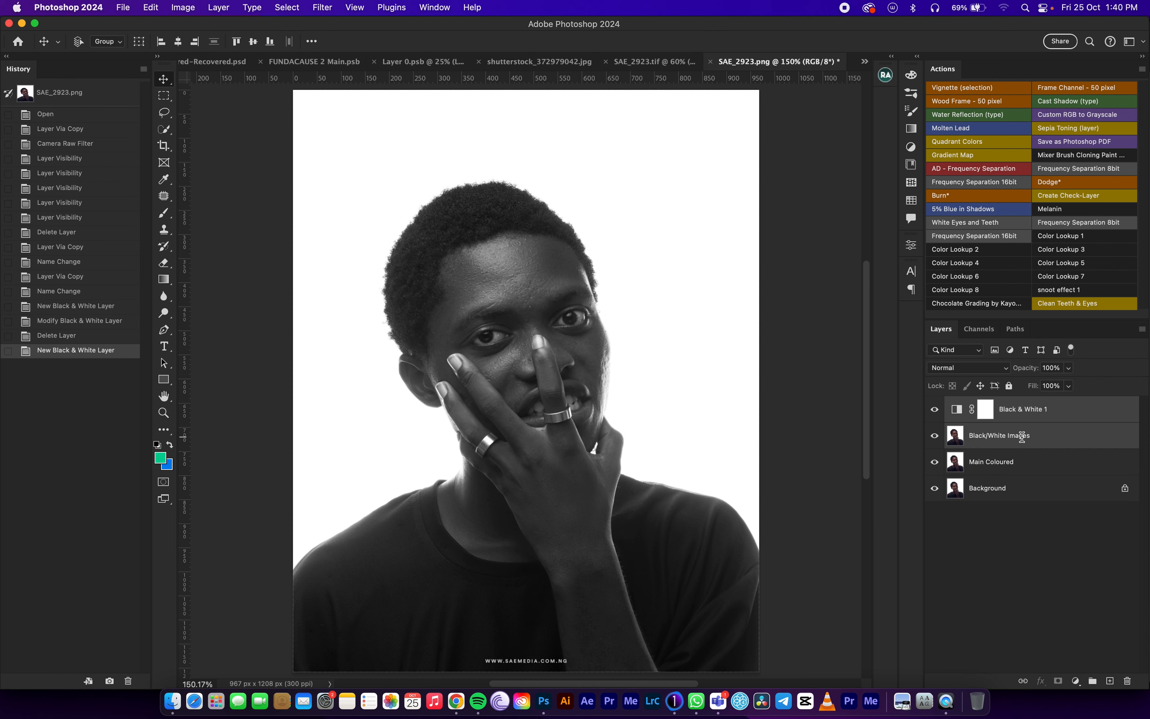
pyautogui.press('super+g')
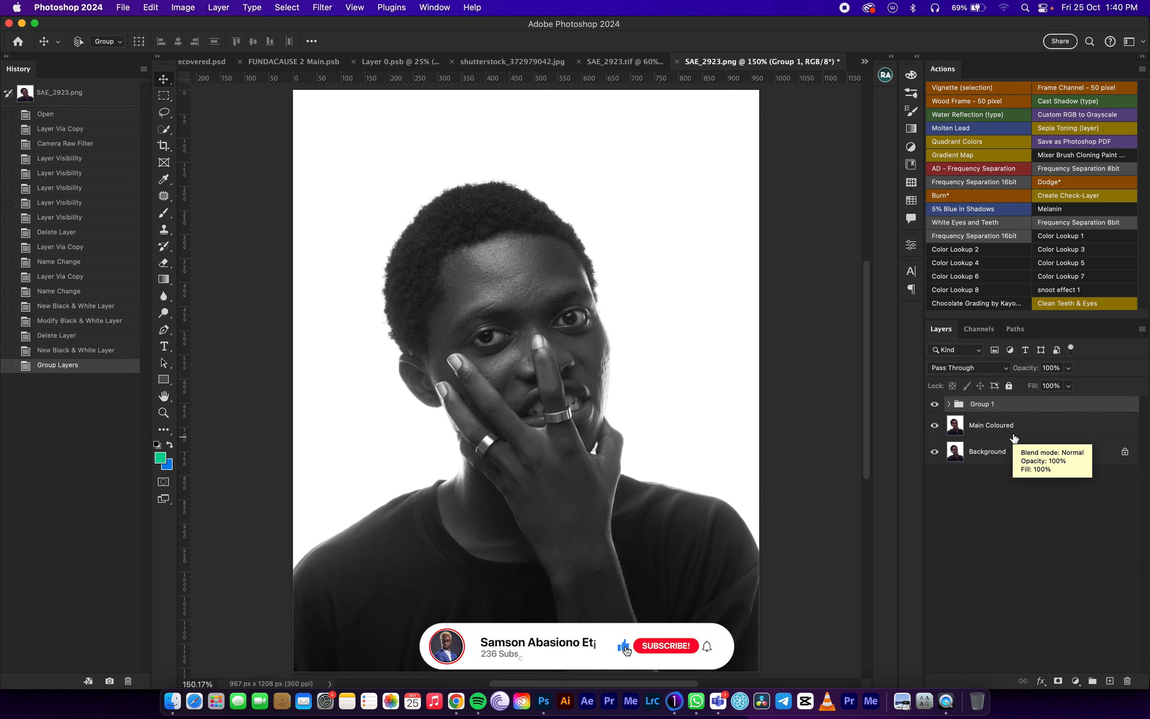
pyautogui.doubleClick(984, 403)
pyautogui.write('B/W 01')
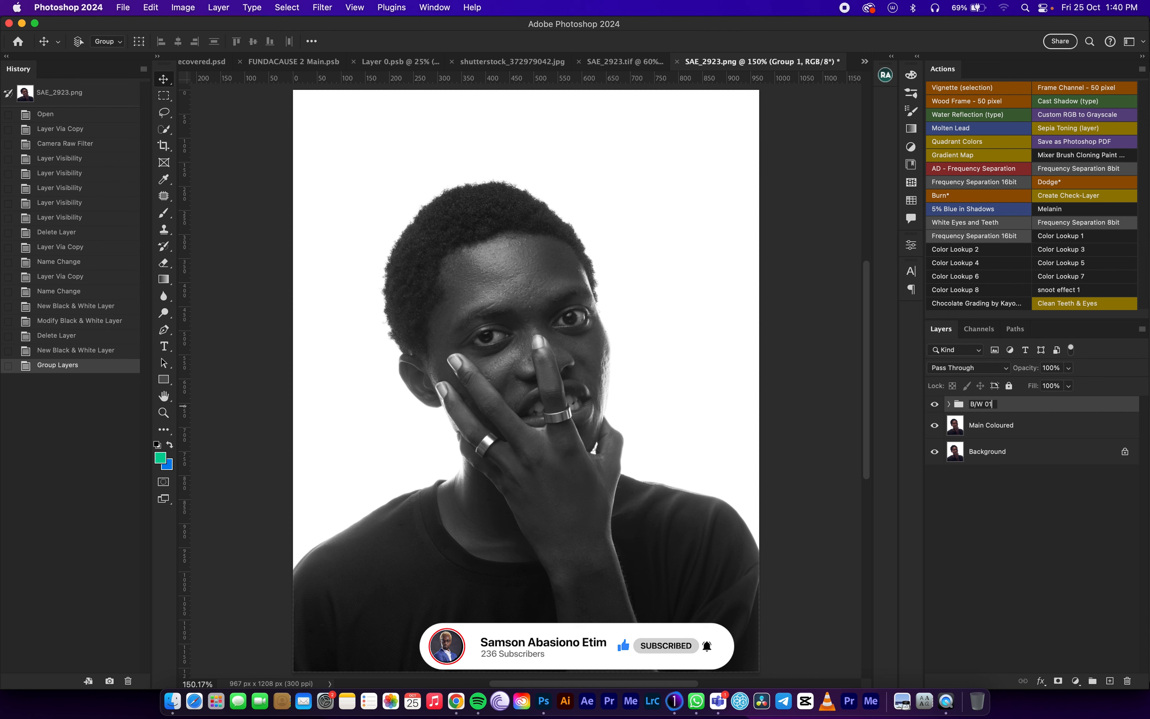
pyautogui.press('Return')
pyautogui.click(934, 403)
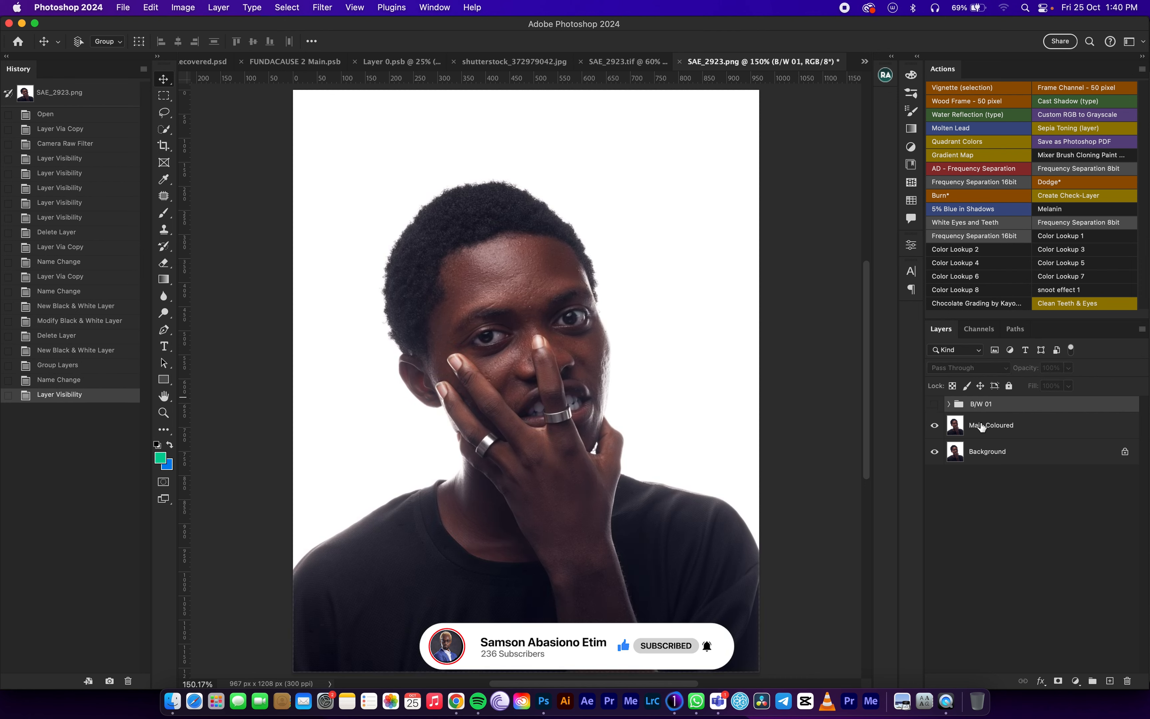
# Duplicate the Main Coloured layer and name the copy B/W Main.
pyautogui.click(1058, 438)
pyautogui.press('super+j')
pyautogui.doubleClick(1003, 425)
pyautogui.write('B/W Main')
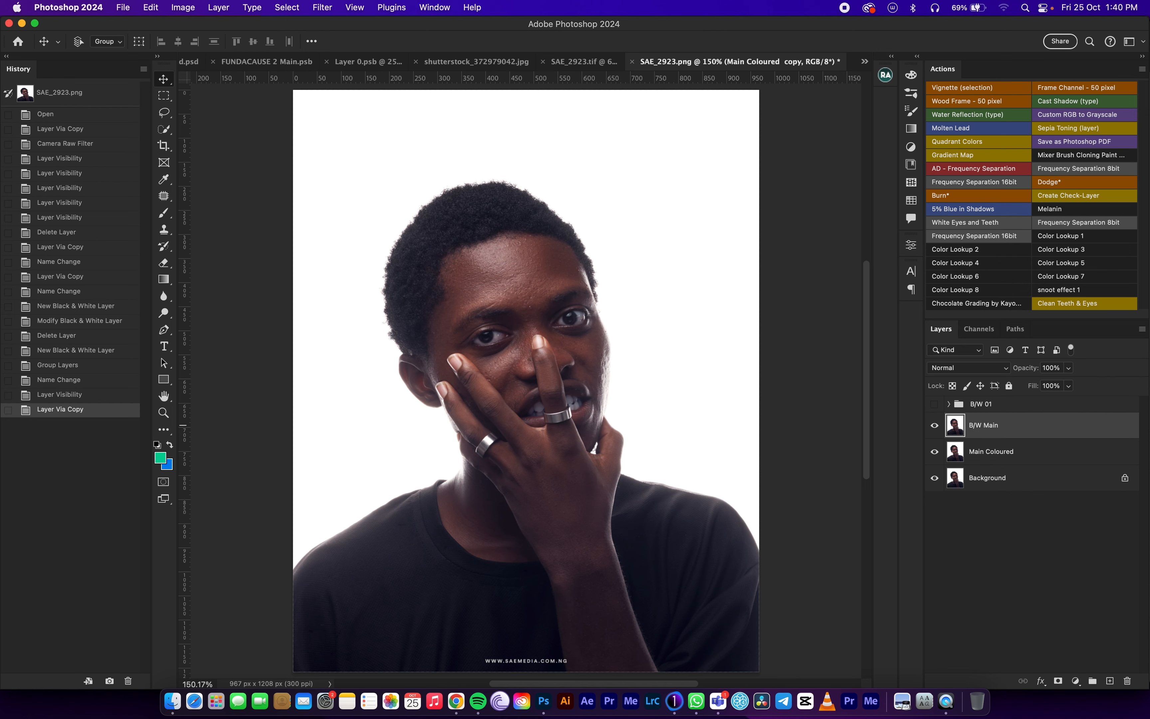
pyautogui.press('Return')
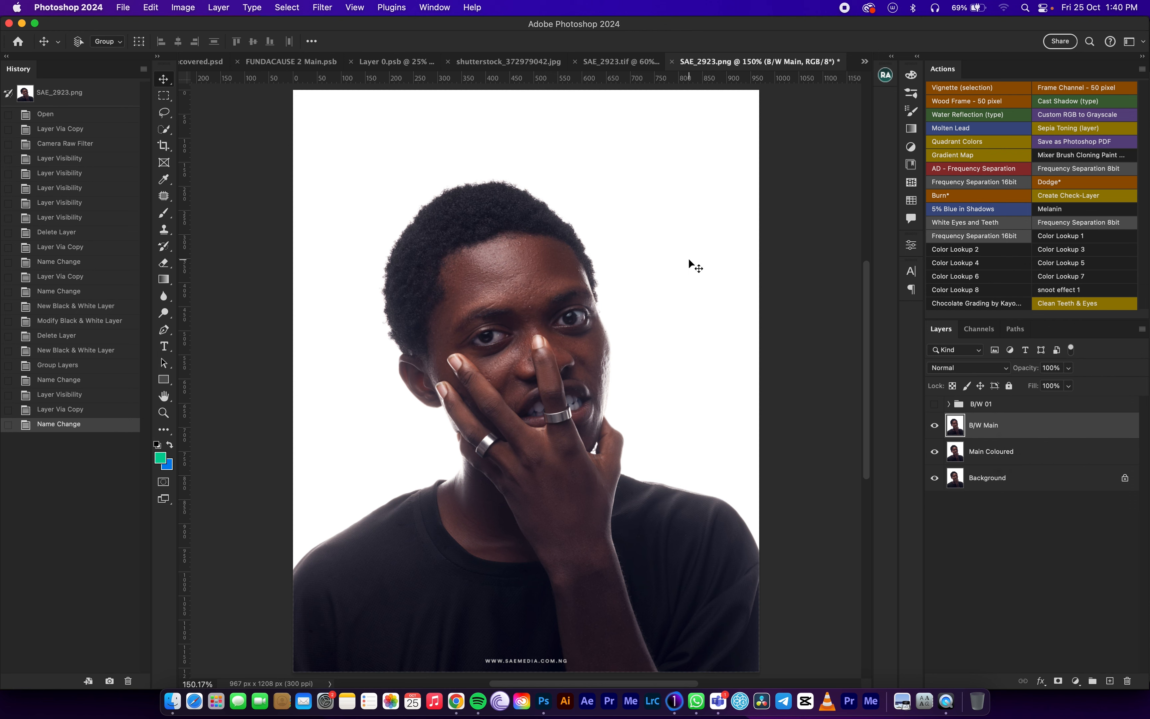
# Start the Camera Raw Filter on the B/W Main layer and set Exposure to -1.00.
pyautogui.click(323, 8)
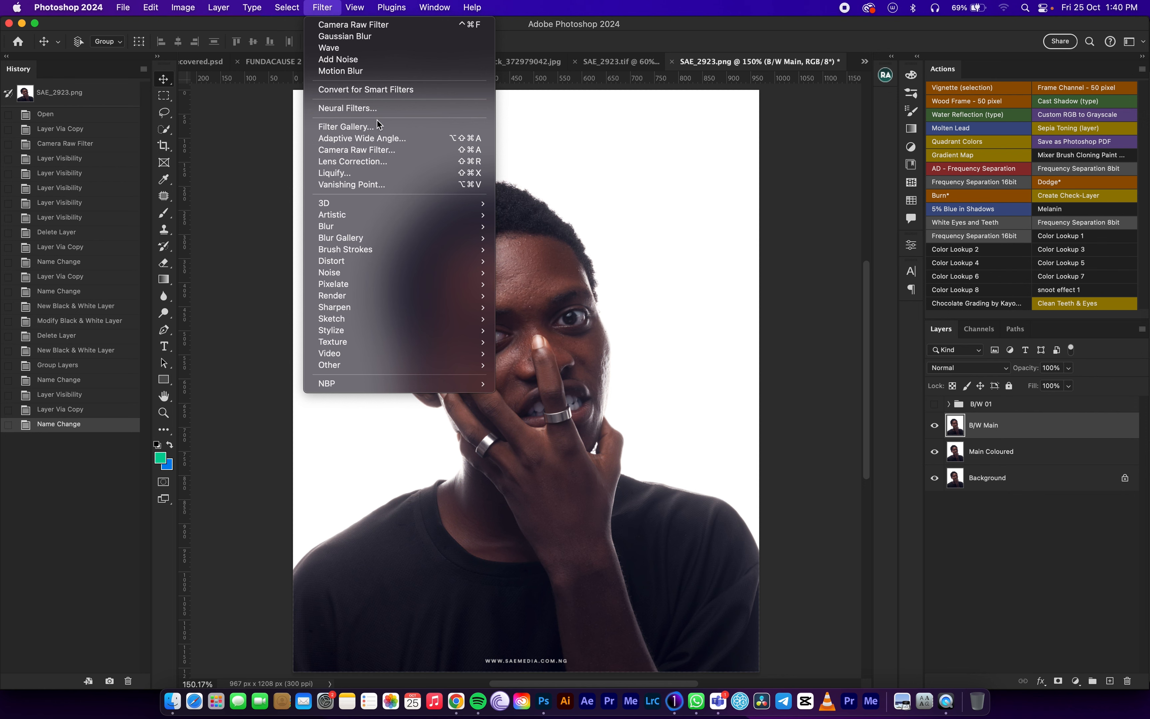
pyautogui.click(375, 150)
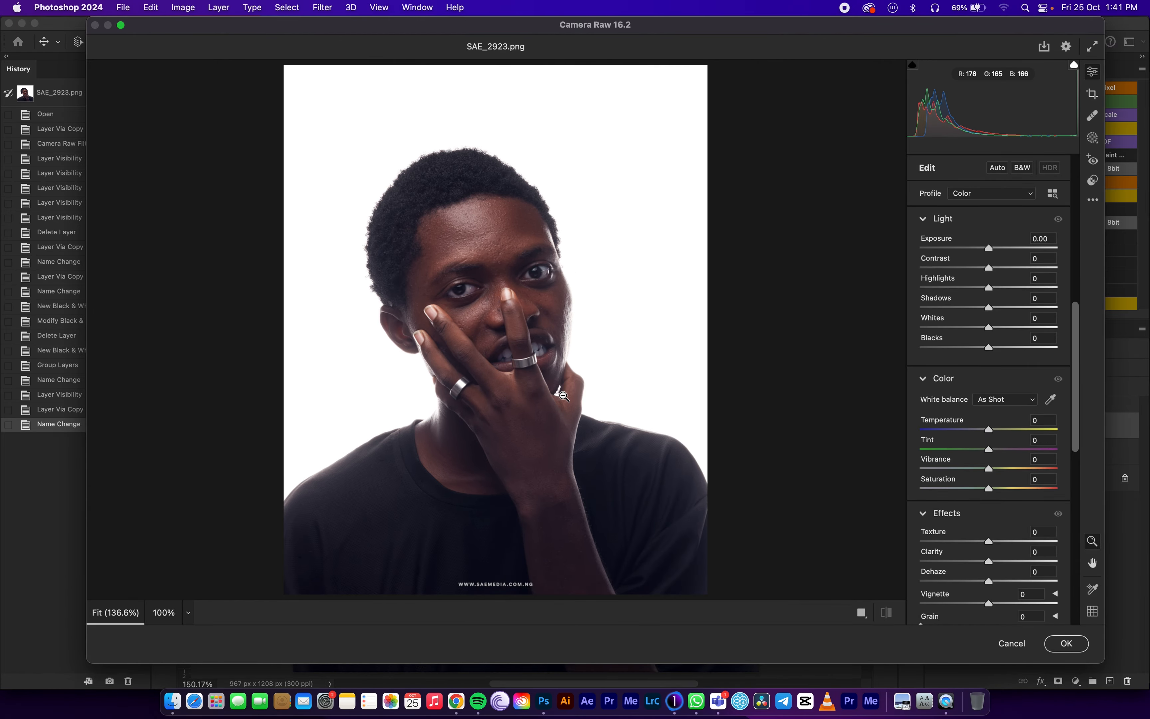
pyautogui.click(1037, 242)
pyautogui.write('-1')
pyautogui.press('Return')
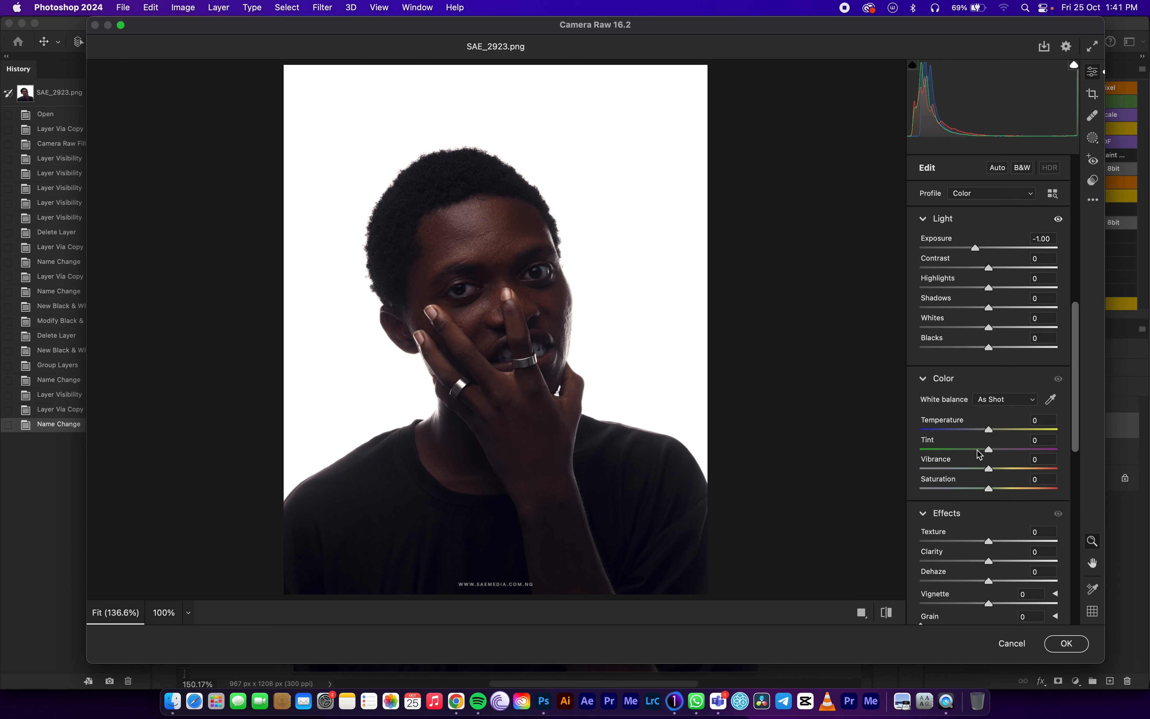
# Desaturate the image in the HSL Color Mixer by setting the saturation of all eight colors, Reds through Magentas, to -100.
pyautogui.scroll(-1, 997, 367)
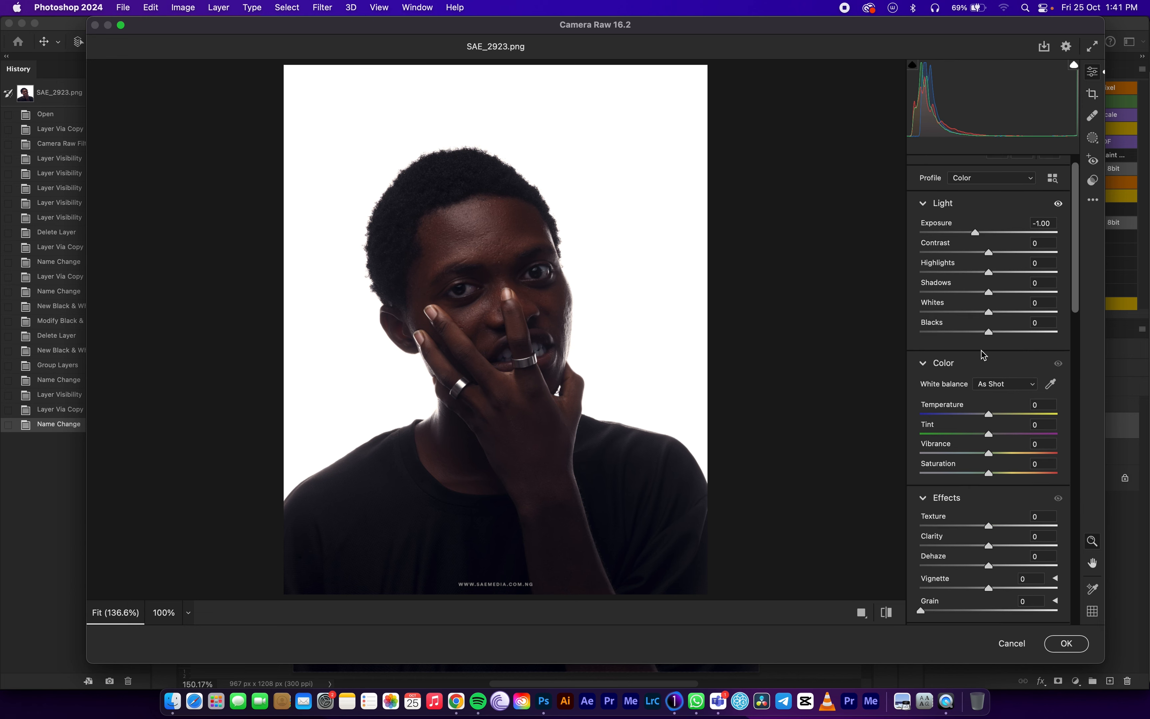
pyautogui.scroll(-6, 982, 354)
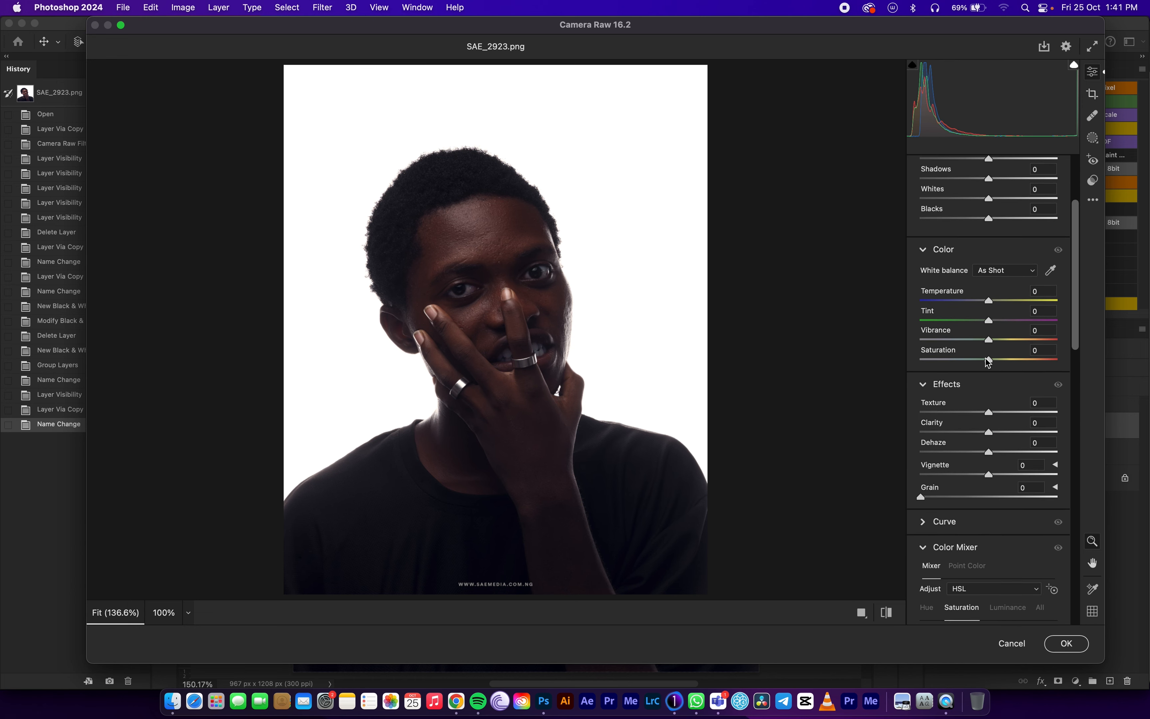
pyautogui.scroll(-12, 988, 361)
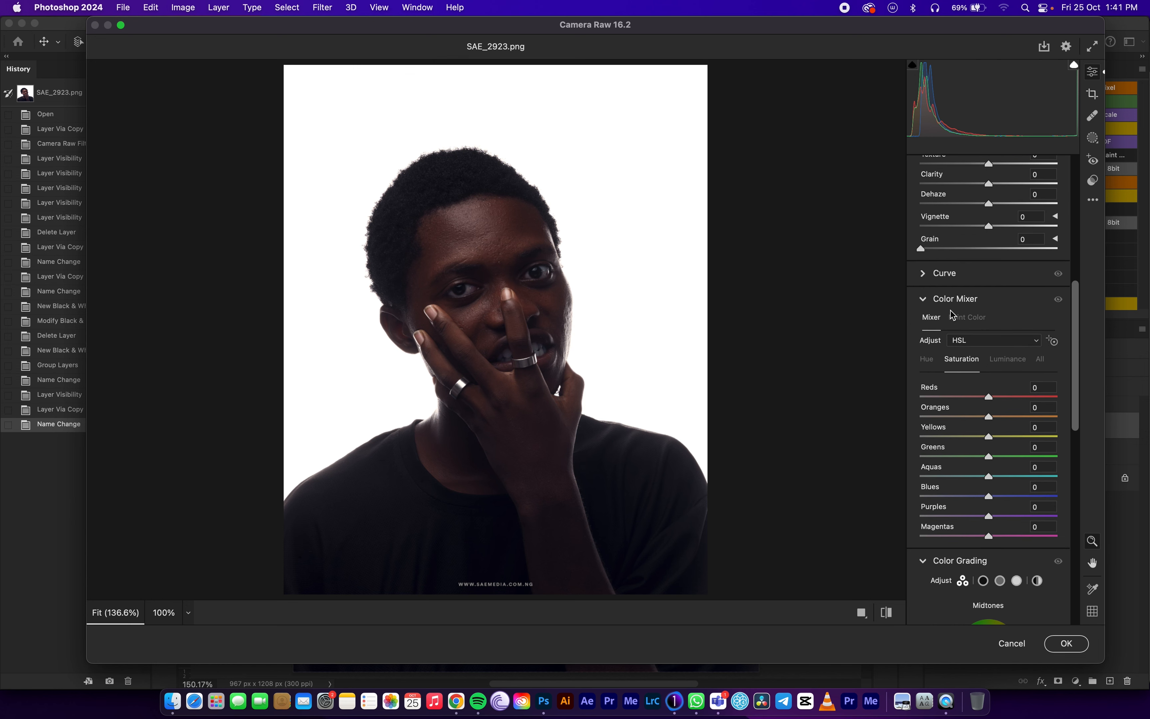
pyautogui.click(968, 343)
pyautogui.click(967, 343)
pyautogui.moveTo(989, 396); pyautogui.dragTo(838, 416)
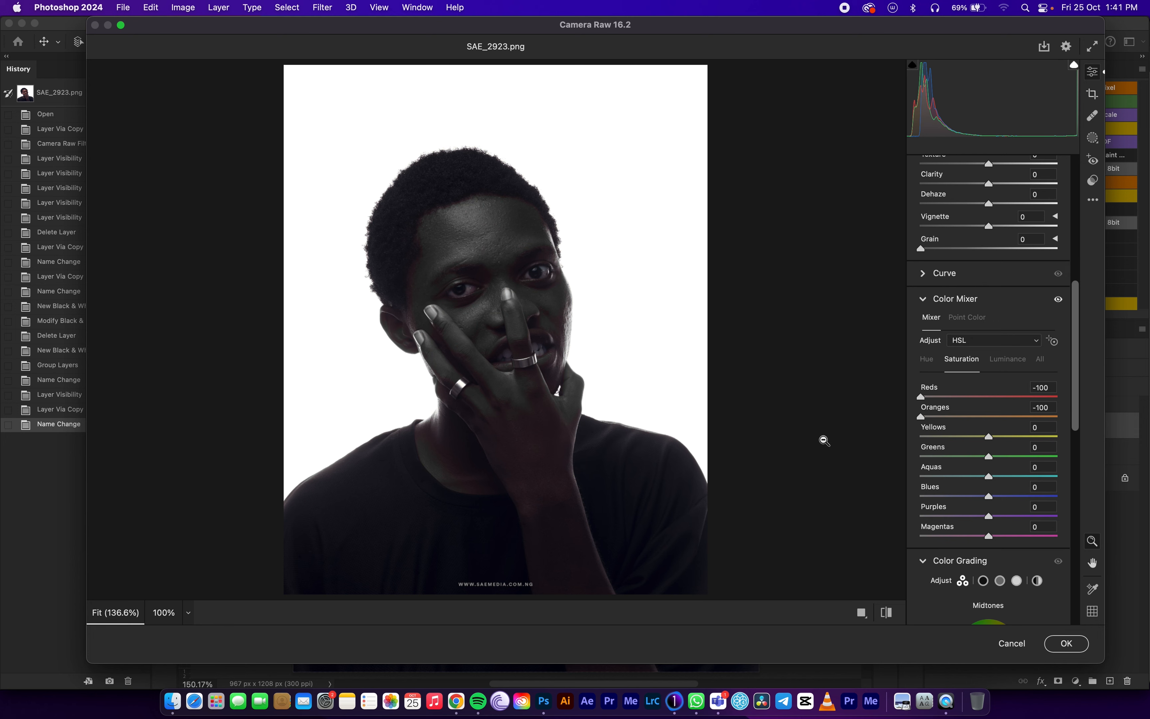
pyautogui.moveTo(989, 436); pyautogui.dragTo(833, 445)
pyautogui.moveTo(989, 457); pyautogui.dragTo(880, 457)
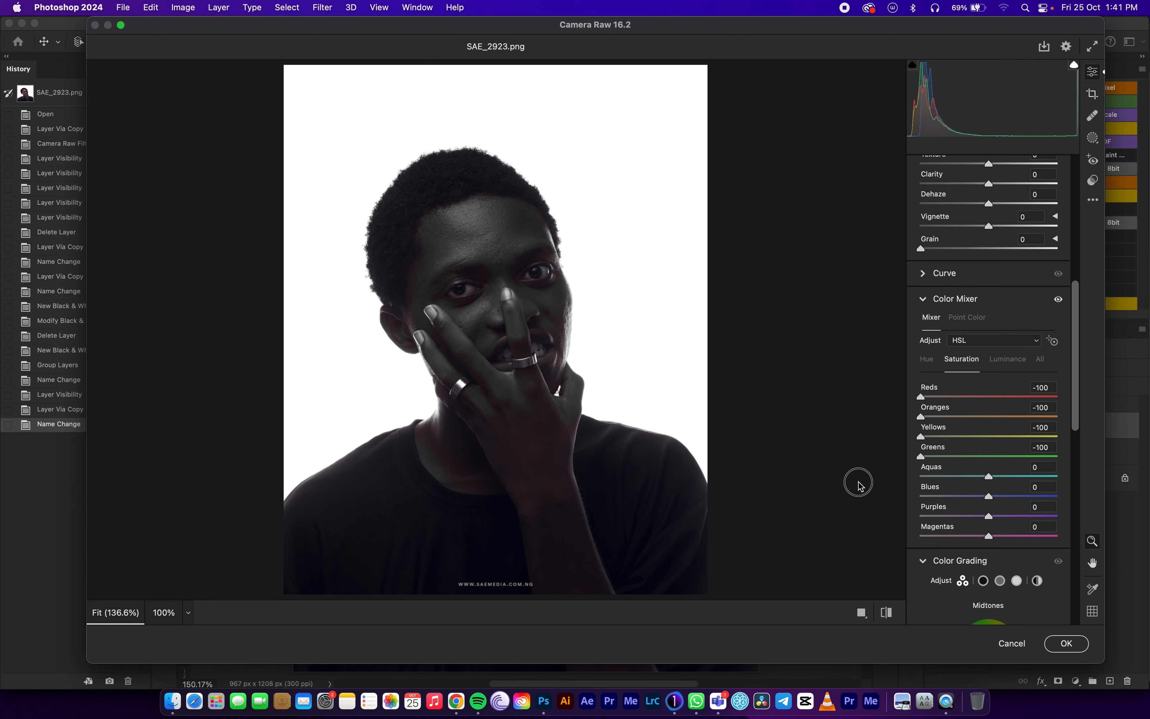
pyautogui.moveTo(988, 476); pyautogui.dragTo(865, 478)
pyautogui.moveTo(988, 497); pyautogui.dragTo(896, 500)
pyautogui.moveTo(989, 518); pyautogui.dragTo(898, 517)
pyautogui.moveTo(988, 536); pyautogui.dragTo(921, 537)
# Adjust the light settings to Shadows +45, Whites +45 and Blacks -30.
pyautogui.scroll(4, 1003, 399)
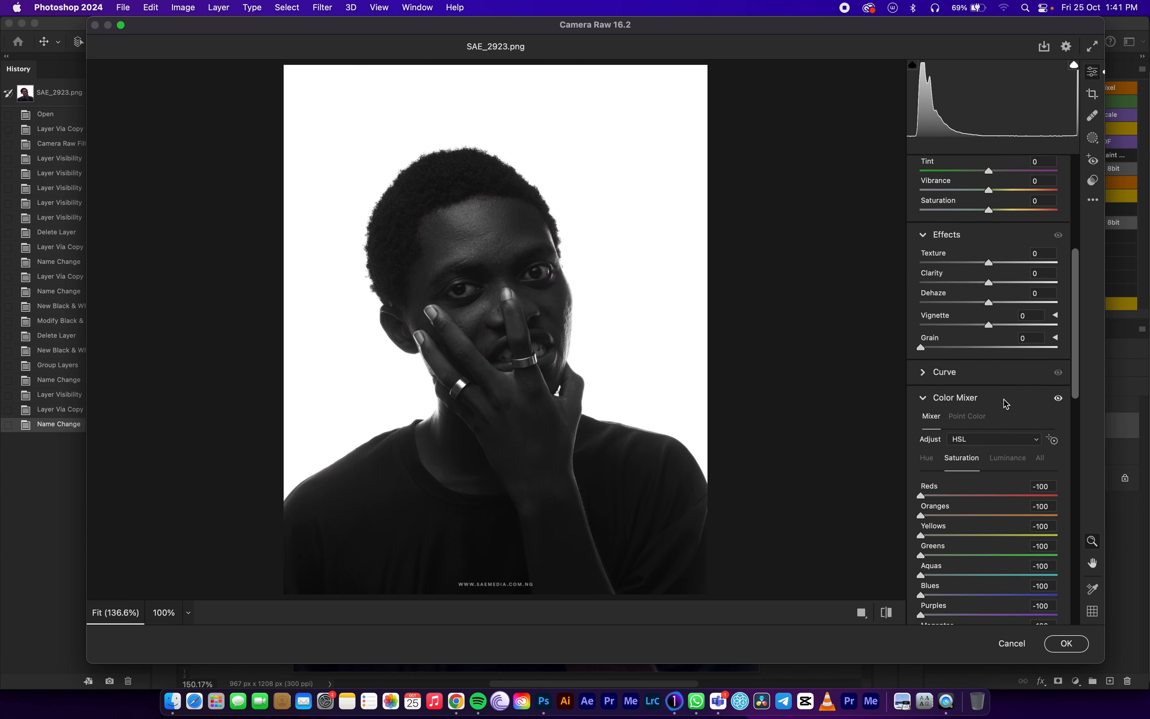
pyautogui.scroll(8, 1005, 403)
pyautogui.scroll(3, 1006, 403)
pyautogui.moveTo(992, 327); pyautogui.dragTo(1019, 311)
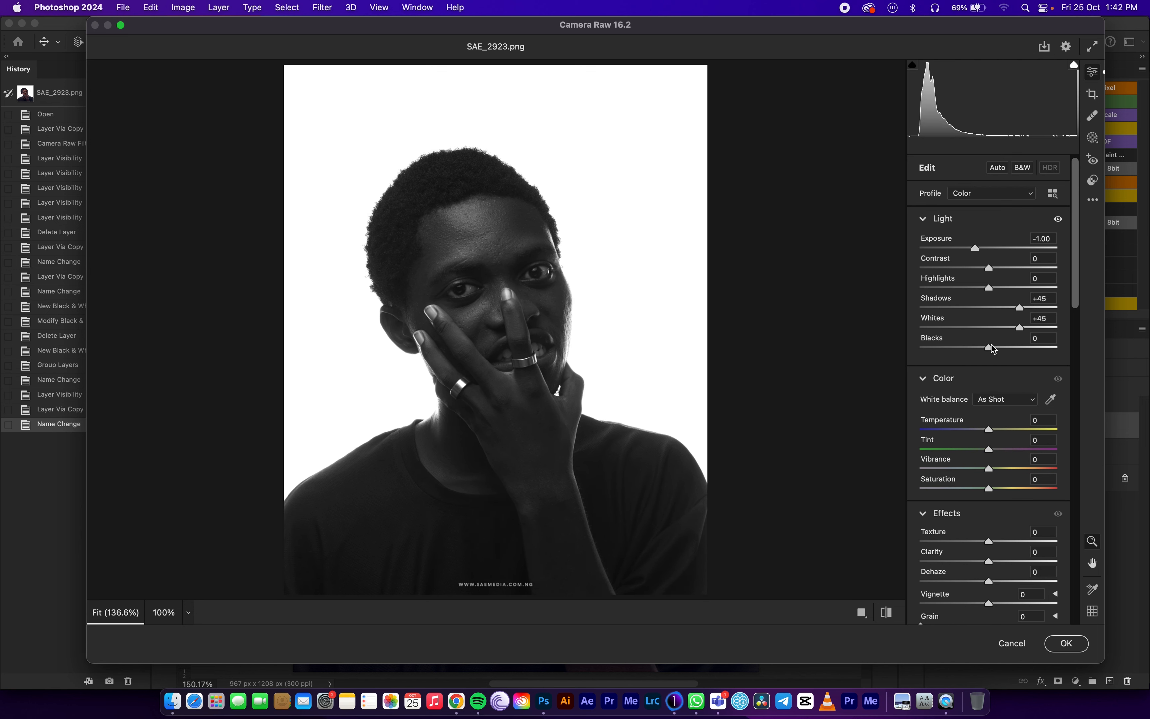
pyautogui.moveTo(987, 350); pyautogui.dragTo(968, 350)
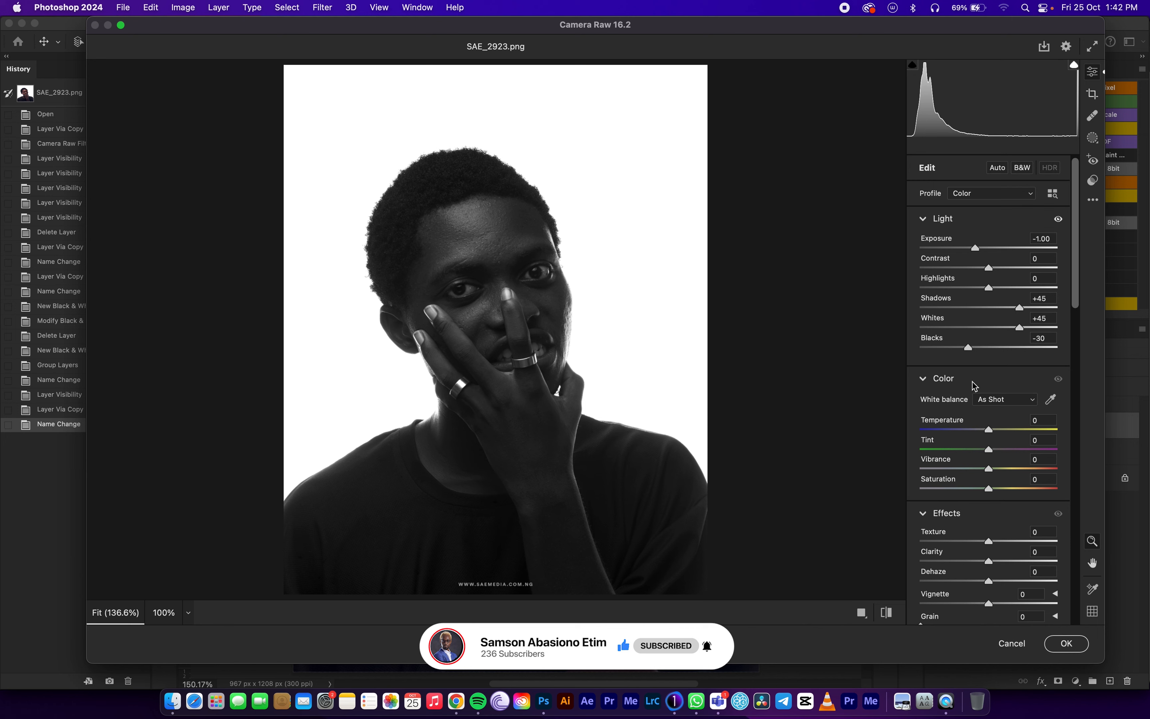
# Set the white balance Temperature and Tint both to -100.
pyautogui.scroll(-1, 974, 386)
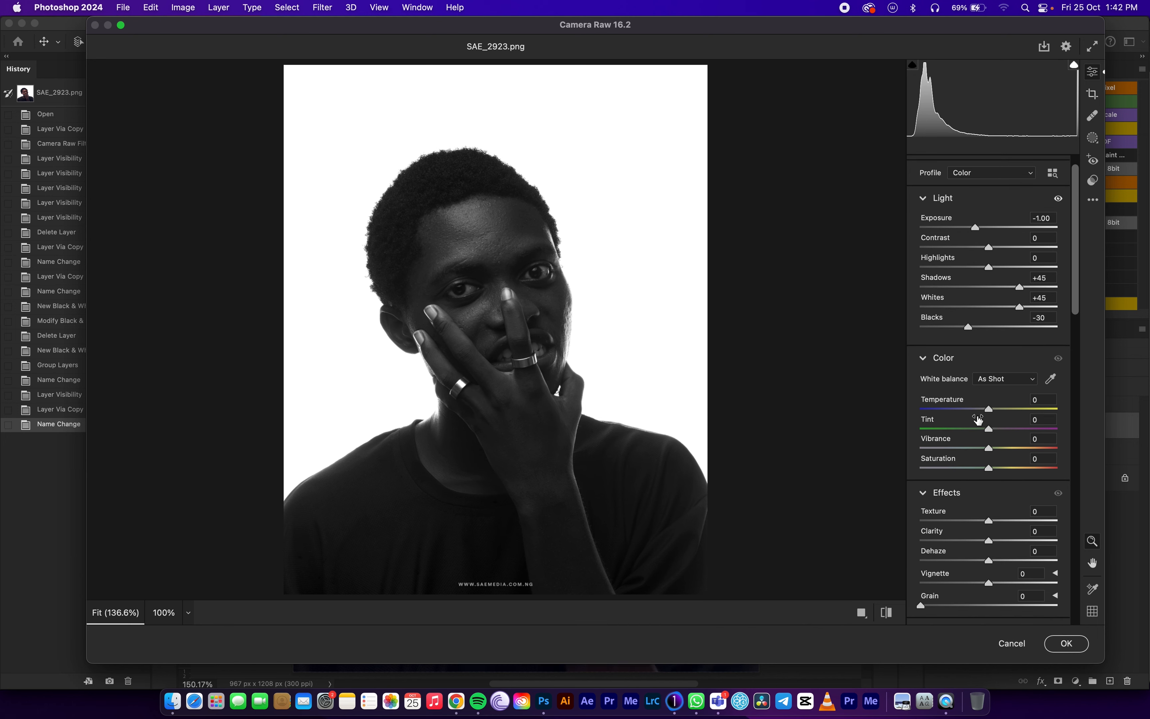
pyautogui.moveTo(989, 409); pyautogui.dragTo(920, 412)
pyautogui.moveTo(989, 429); pyautogui.dragTo(909, 436)
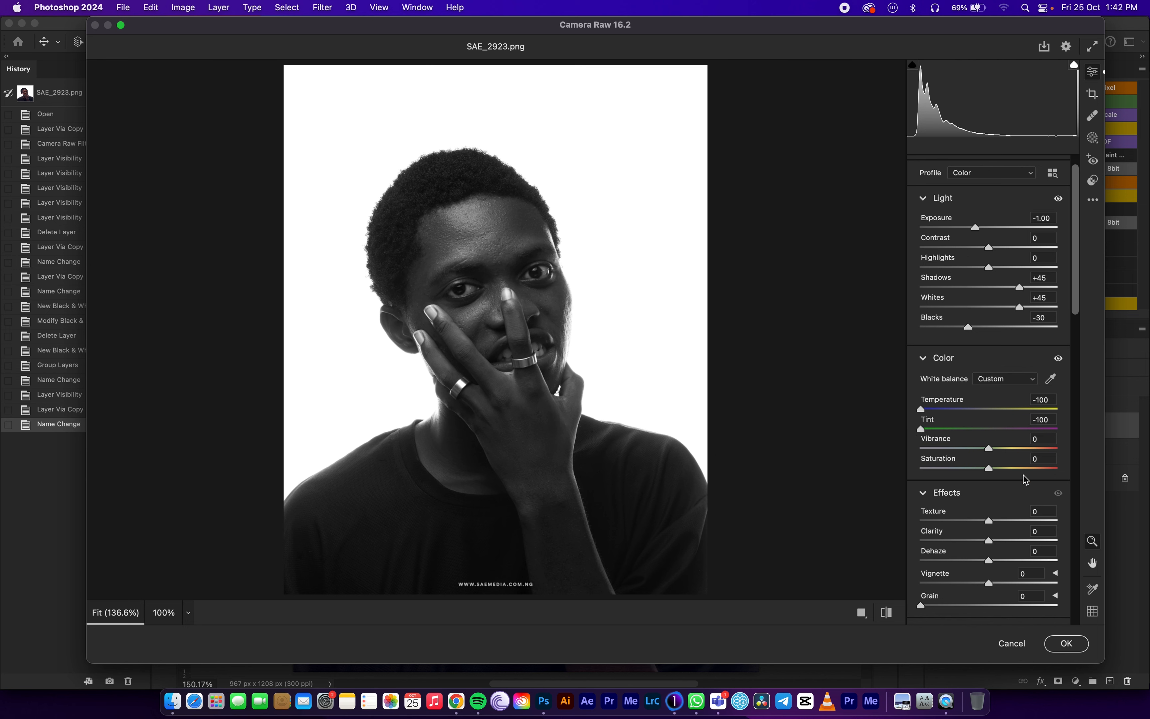
# Set Clarity to +5 and Texture to +2, and deepen Blacks to -40.
pyautogui.click(990, 541)
pyautogui.moveTo(990, 543); pyautogui.dragTo(991, 522)
pyautogui.moveTo(971, 328); pyautogui.dragTo(962, 329)
# Apply the Camera Raw edits and toggle the B/W 01 group's visibility to compare the two black-and-white versions.
pyautogui.click(1069, 643)
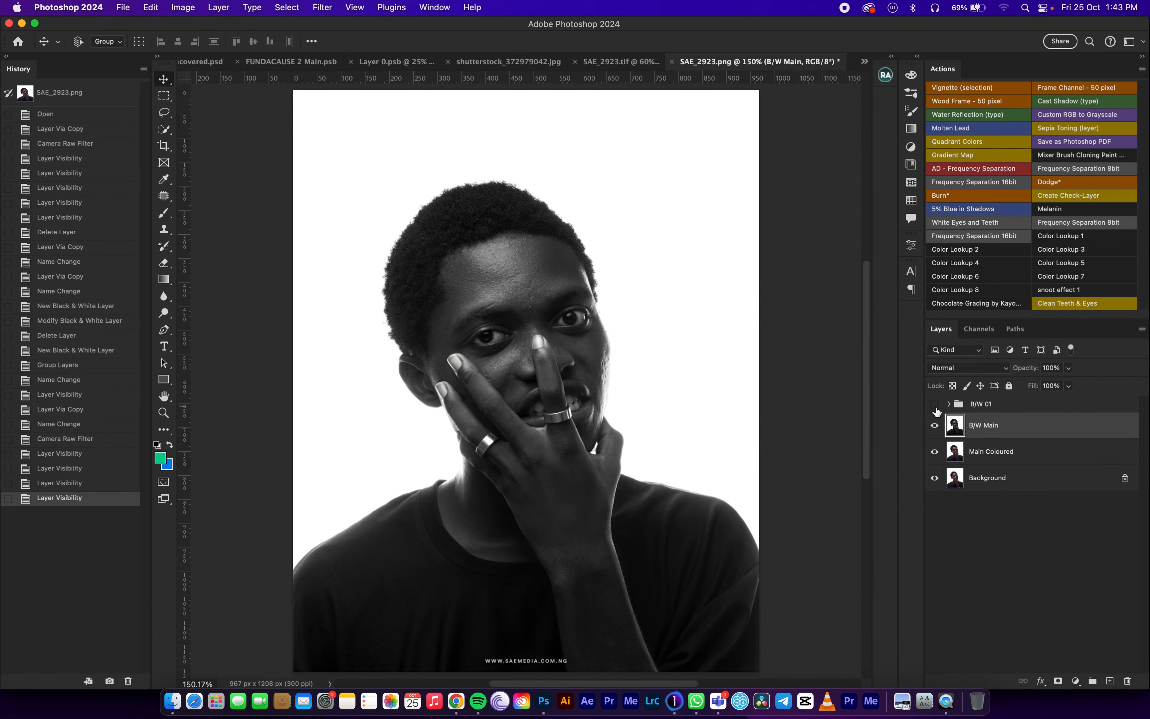
pyautogui.click(935, 404)
pyautogui.click(935, 404)
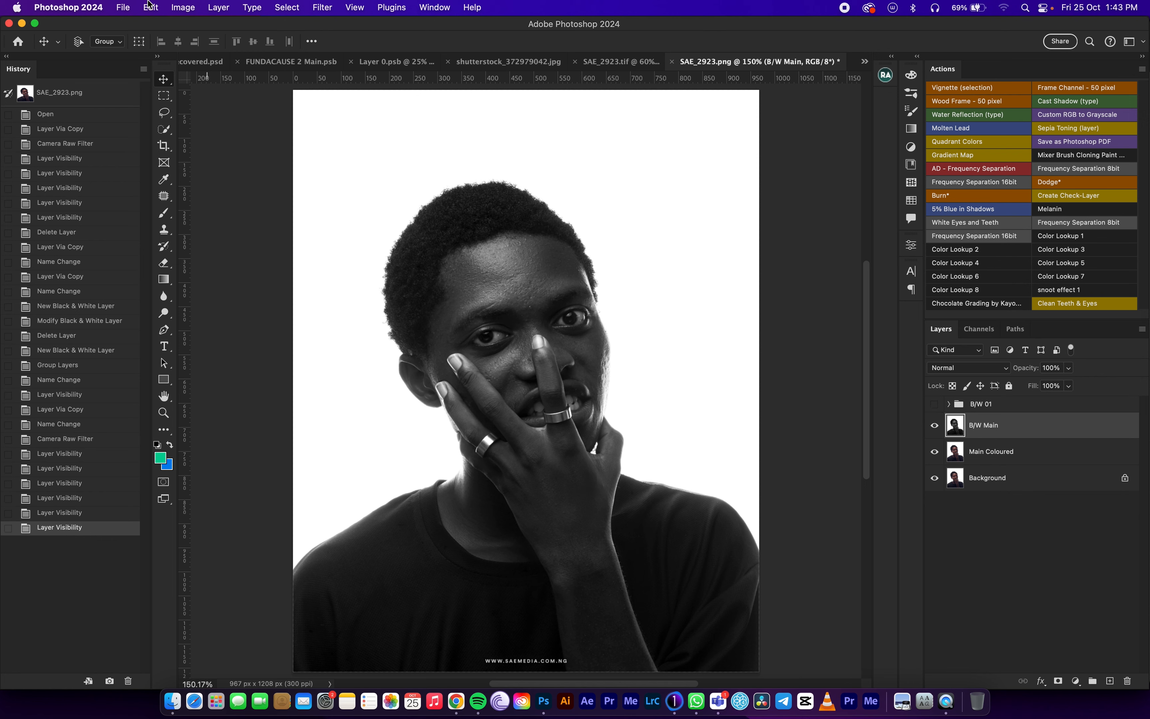
# Set up a PNG export with Export As, using Bicubic Sharper resampling and a scale of 150%.
pyautogui.click(124, 7)
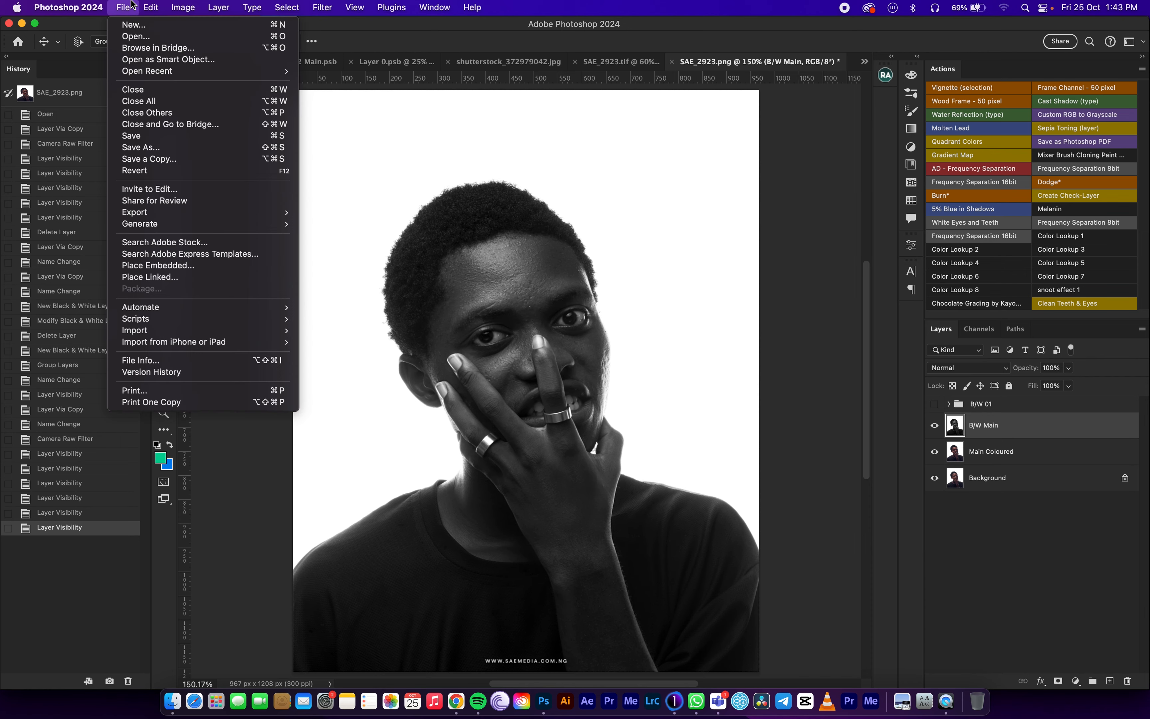
pyautogui.moveTo(251, 212)
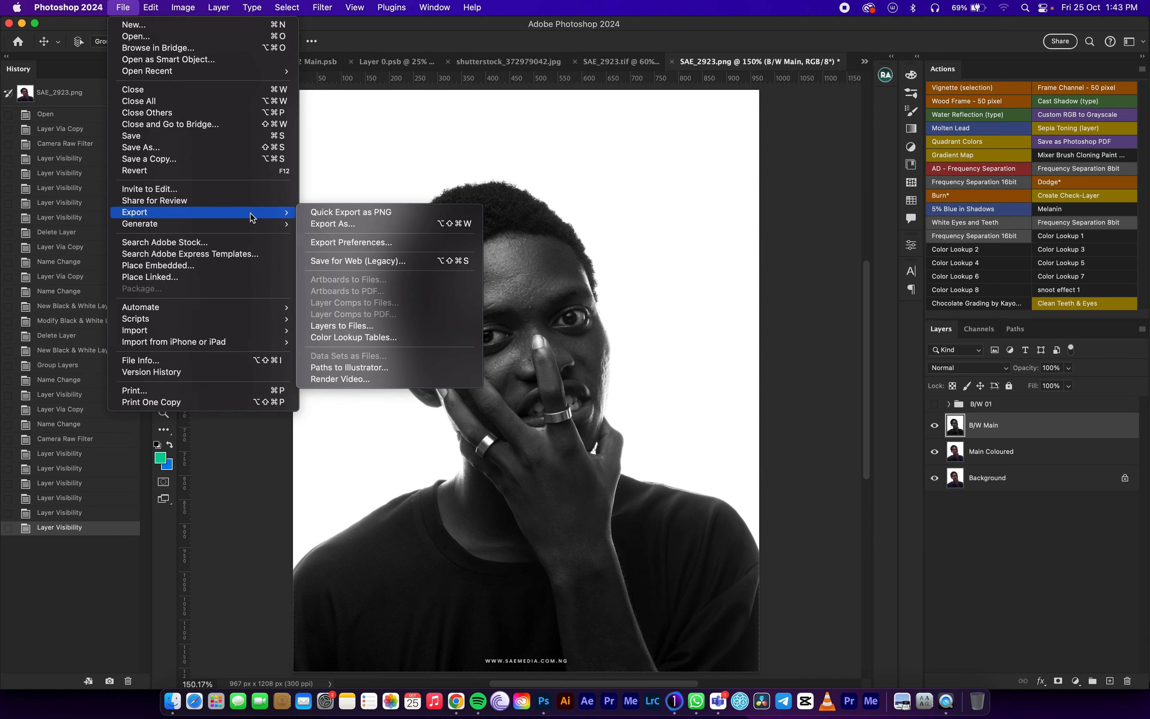
pyautogui.click(414, 228)
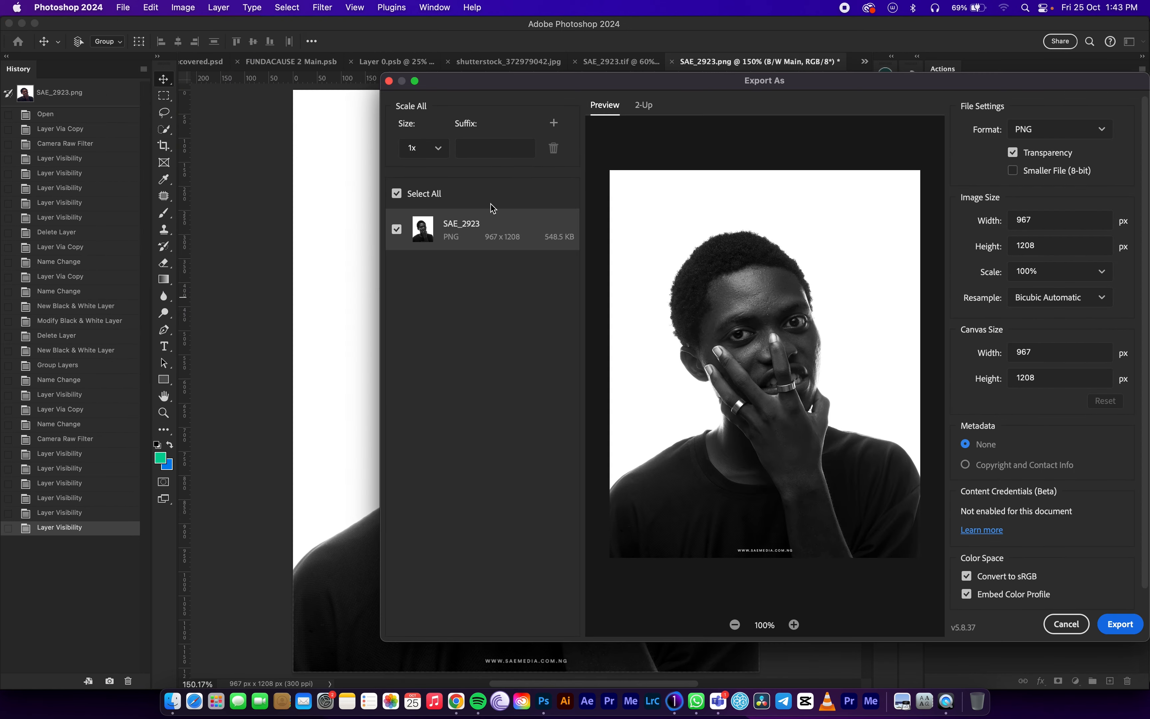
pyautogui.click(1070, 304)
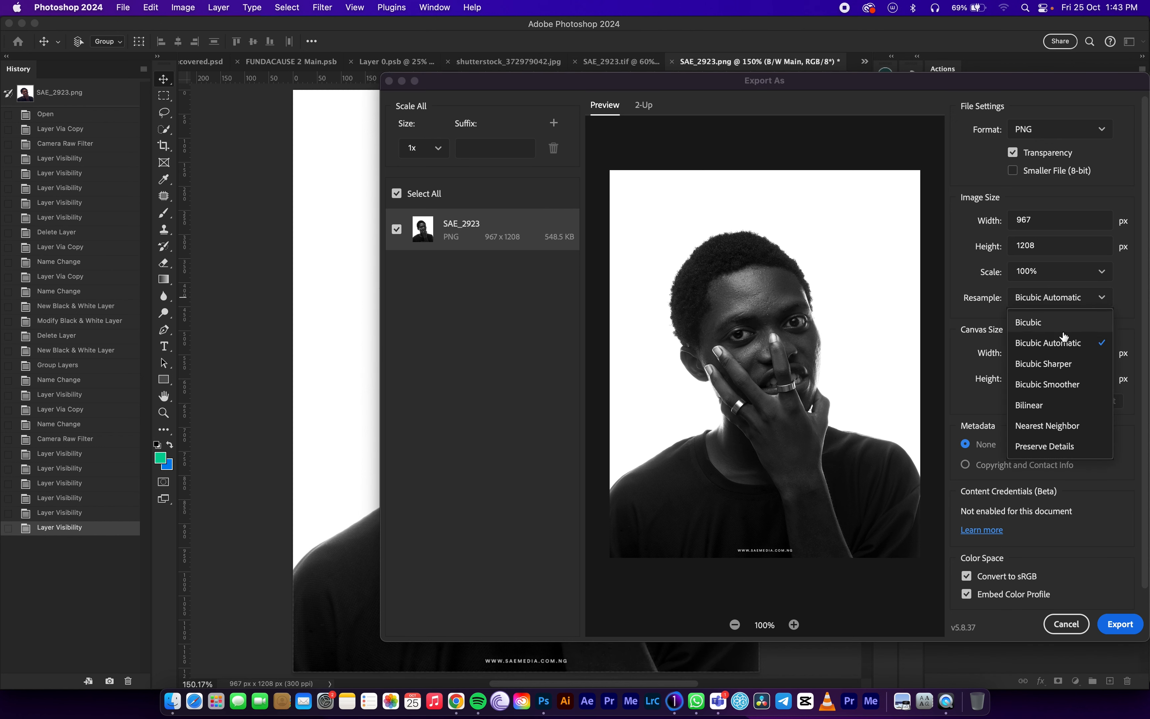
pyautogui.click(1041, 363)
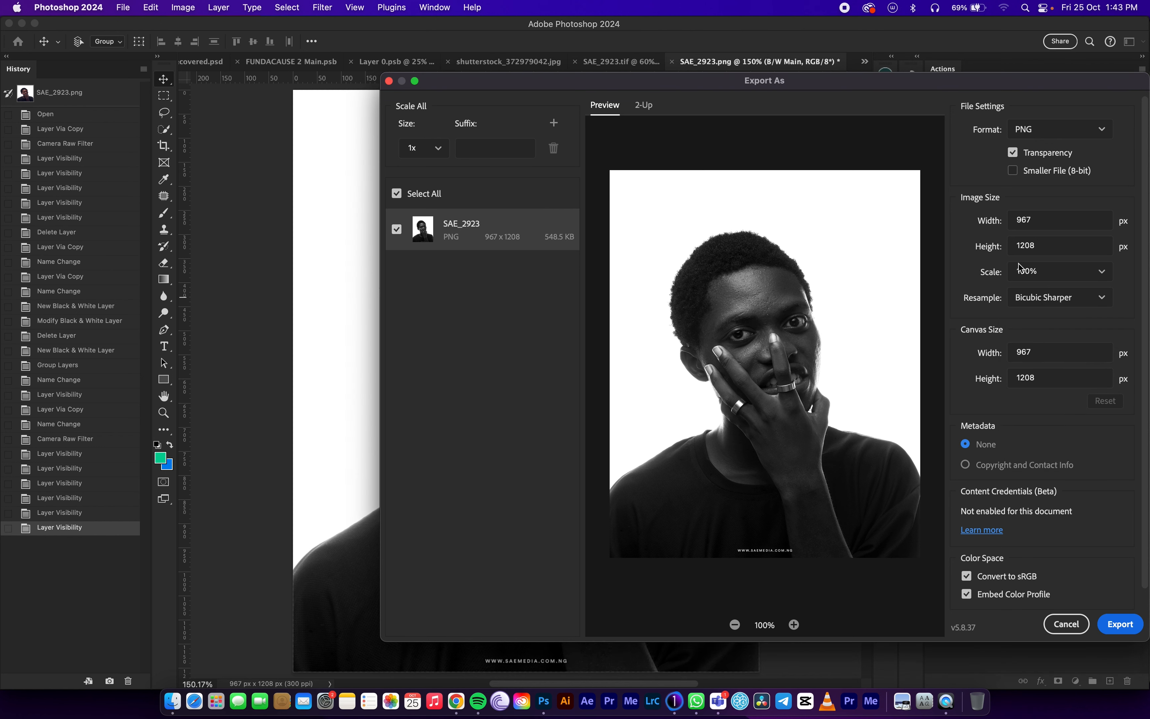
pyautogui.click(1066, 269)
pyautogui.click(1100, 272)
# Export the image to the Export folder with BW appended to the file name SAE_2923.
pyautogui.click(1119, 625)
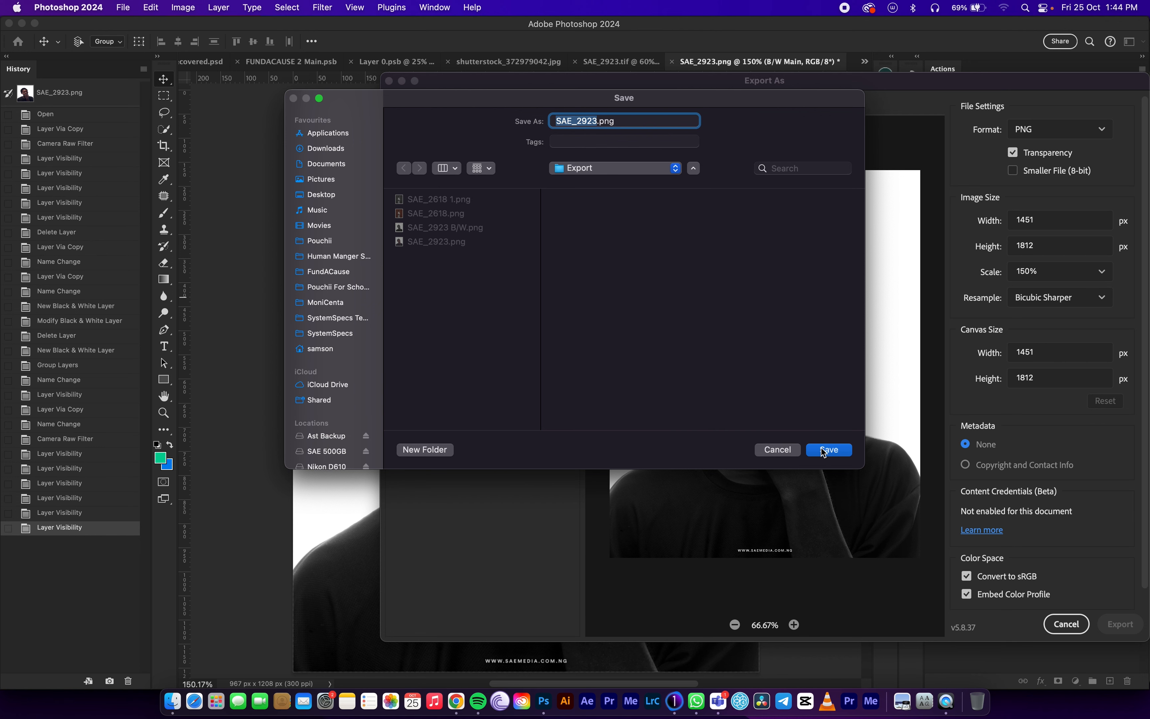
pyautogui.press('Right')
pyautogui.write('BW')
pyautogui.click(838, 455)
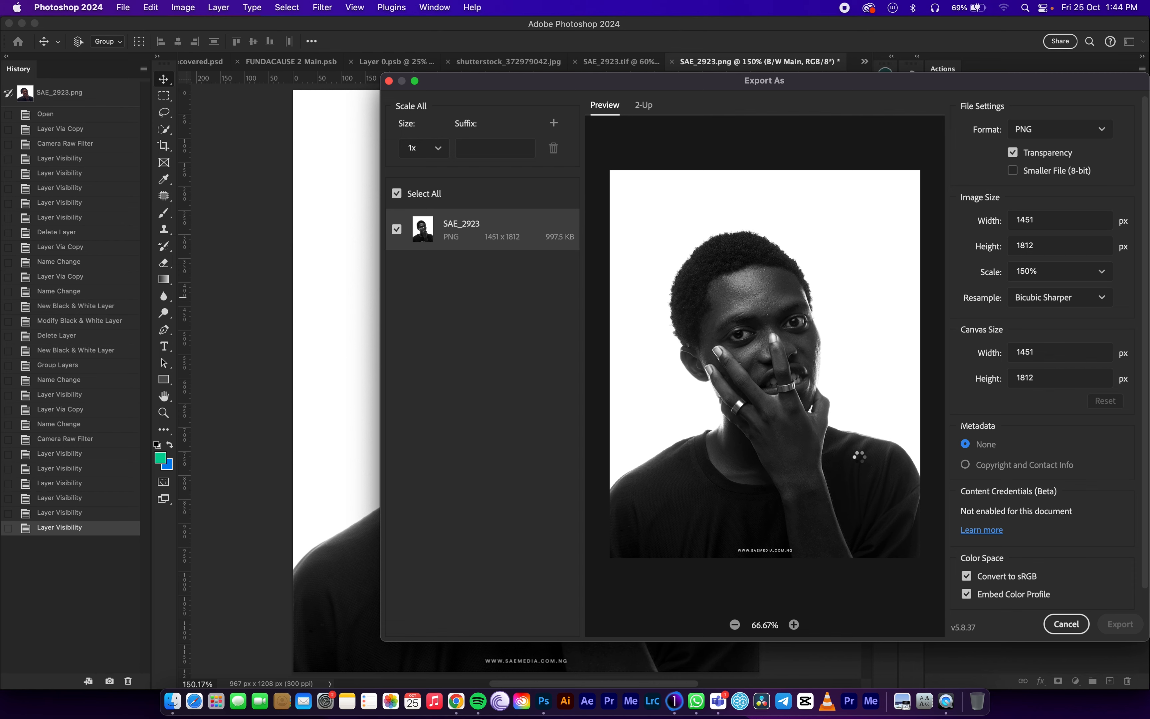